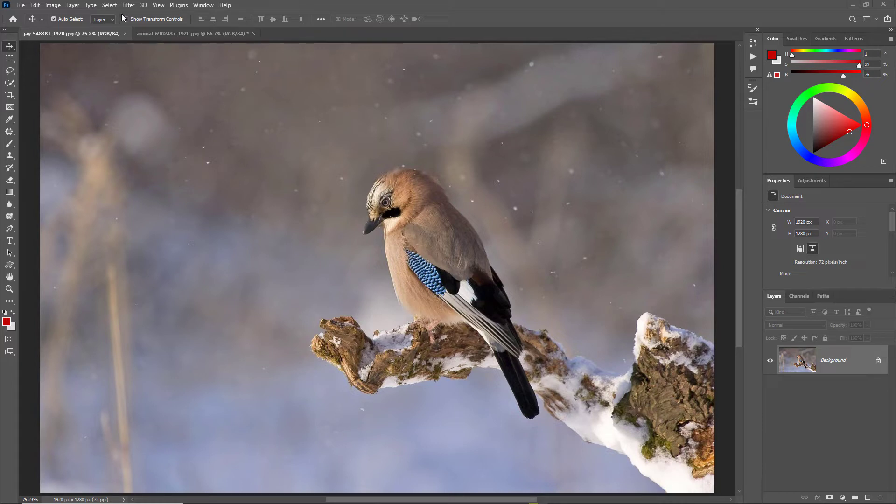
- Select the bird and branch with Select Subject, and extend the selection over the snowy stump using the Quick Selection tool
{"action": "left_click", "coordinate": [110, 5]}
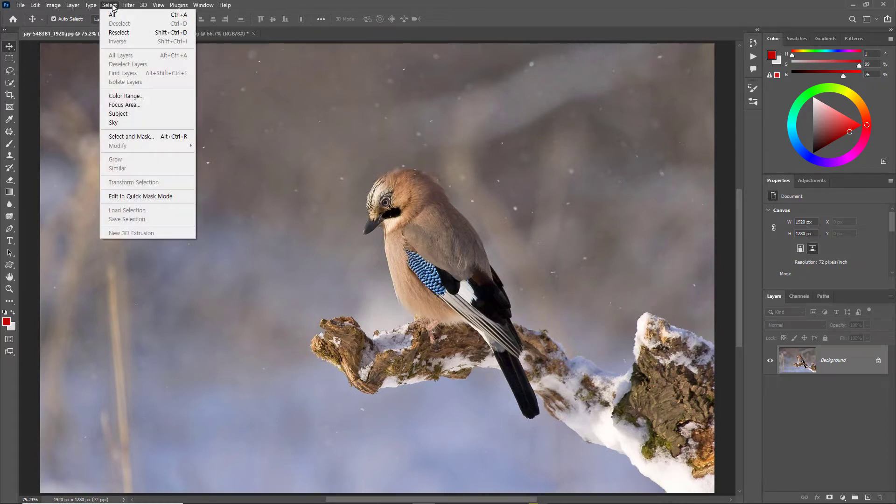
{"action": "left_click", "coordinate": [122, 115]}
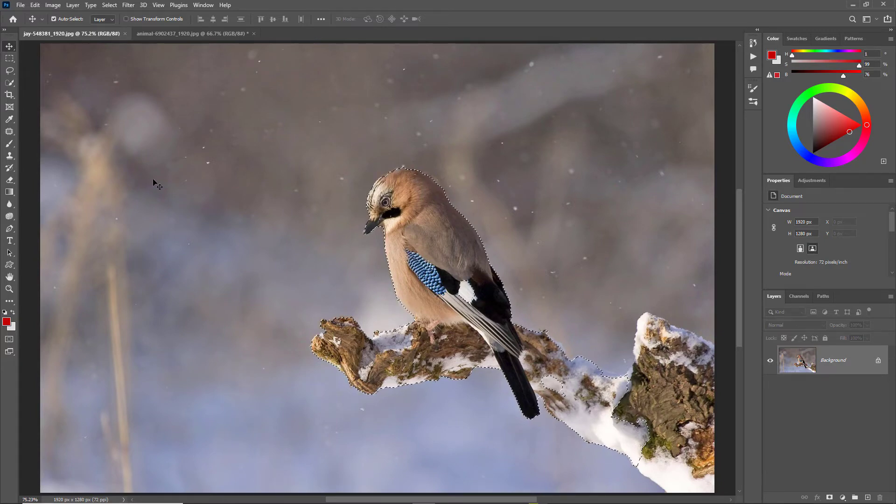
{"action": "left_click", "coordinate": [9, 84]}
{"action": "right_click", "coordinate": [10, 84]}
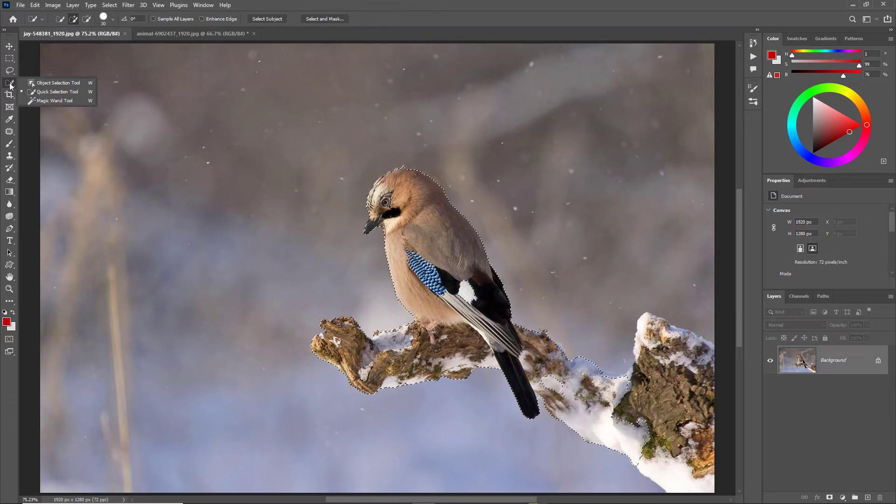
{"action": "left_click", "coordinate": [62, 93]}
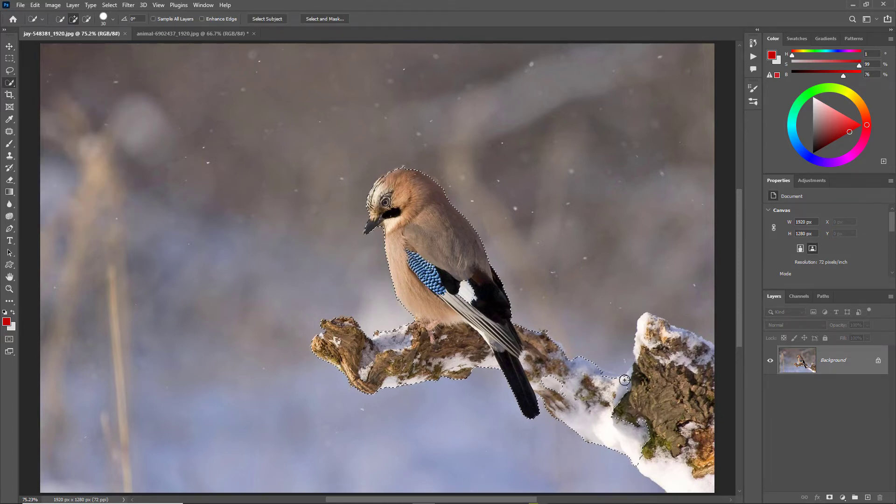
{"action": "mouse_move", "coordinate": [648, 326]}
{"action": "left_mouse_down"}
{"action": "mouse_move", "coordinate": [709, 364]}
{"action": "mouse_move", "coordinate": [711, 475]}
{"action": "mouse_move", "coordinate": [701, 492]}
{"action": "mouse_move", "coordinate": [687, 490]}
{"action": "mouse_move", "coordinate": [652, 459]}
{"action": "left_mouse_up"}
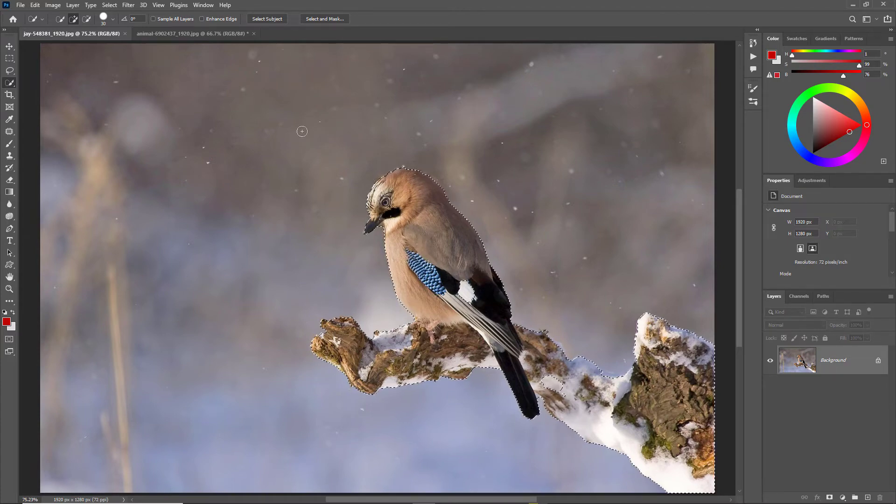
- Copy the selected bird and branch into animal-6902437_1920.jpg and move it to the lower-right corner of the image, at about X 1107 px, Y 615 px
{"action": "left_click", "coordinate": [195, 32]}
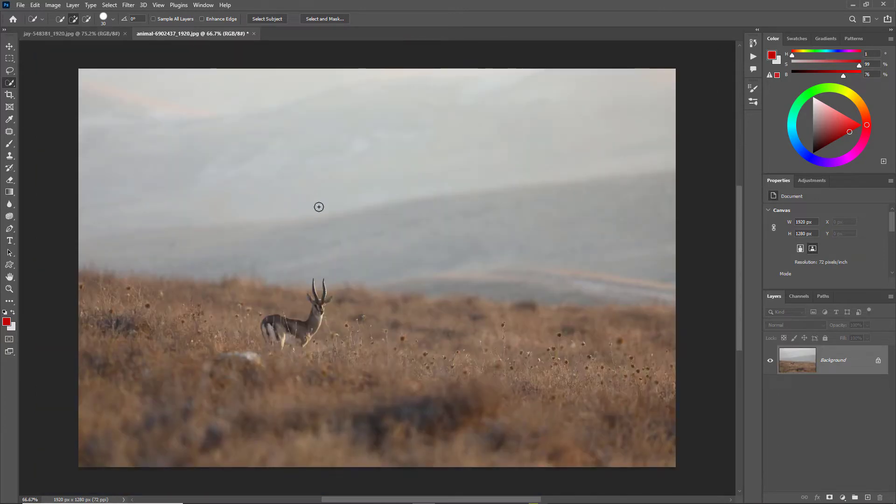
{"action": "key", "text": "ctrl+v"}
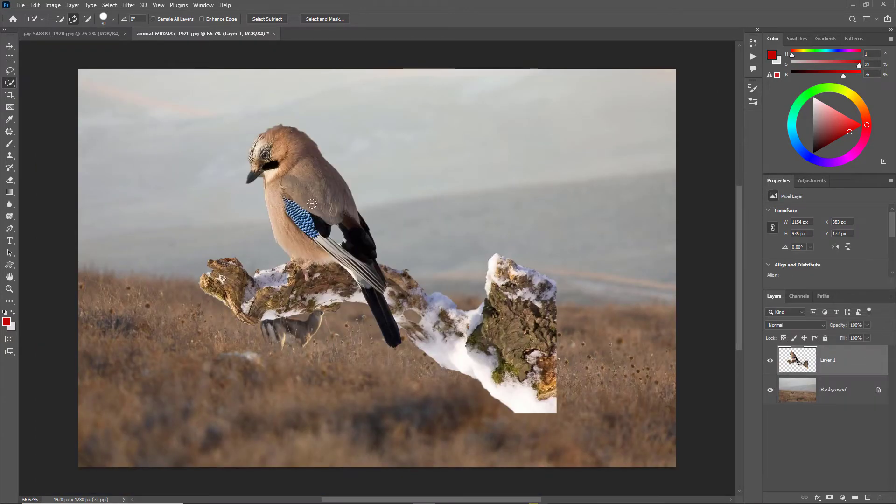
{"action": "left_click", "coordinate": [10, 47]}
{"action": "left_click_drag", "start_coordinate": [341, 236], "coordinate": [541, 351]}
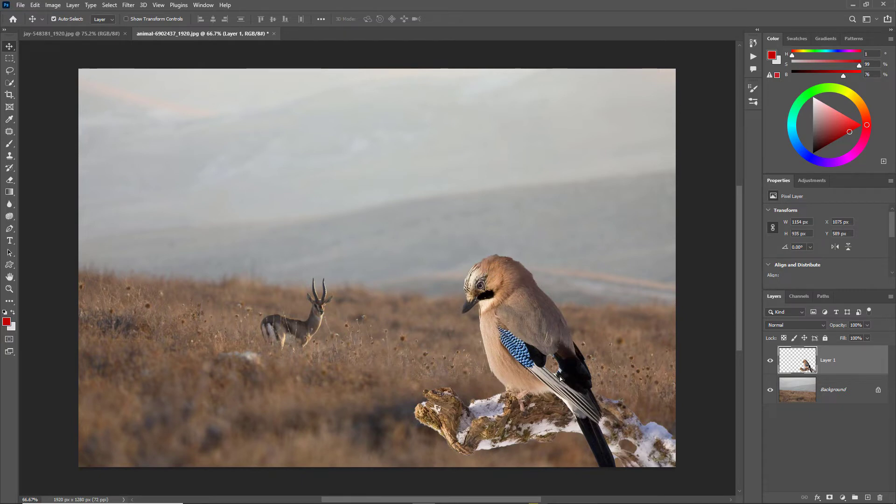
{"action": "left_click_drag", "start_coordinate": [562, 379], "coordinate": [435, 271]}
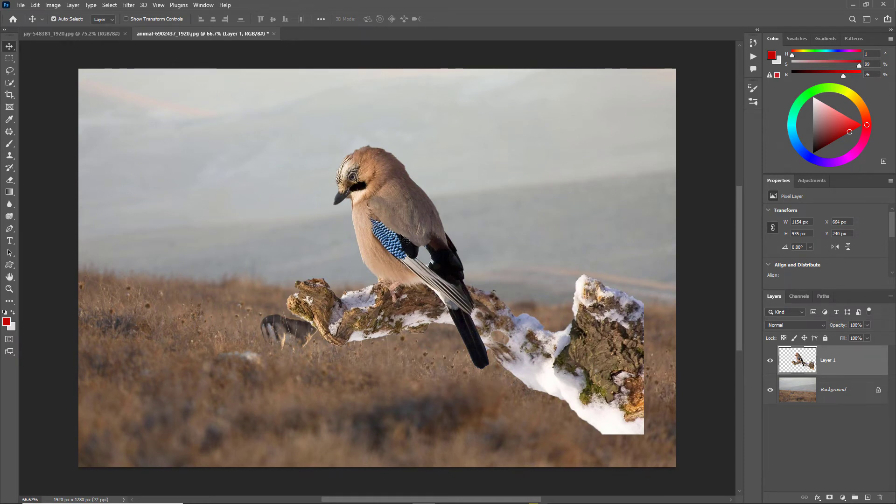
{"action": "left_click_drag", "start_coordinate": [400, 224], "coordinate": [536, 342]}
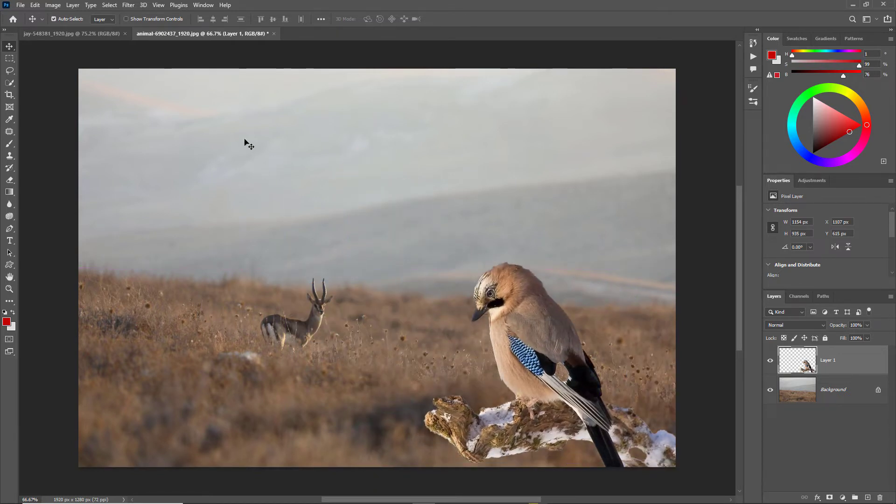
- In jay-548381_1920.jpg, turn the bird selection into a layer mask and copy the masked layer
{"action": "left_click", "coordinate": [58, 30]}
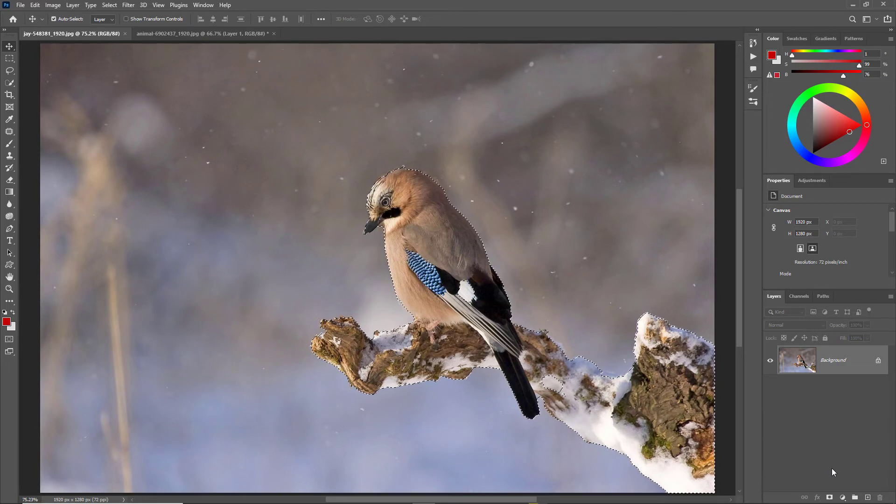
{"action": "left_click", "coordinate": [830, 497]}
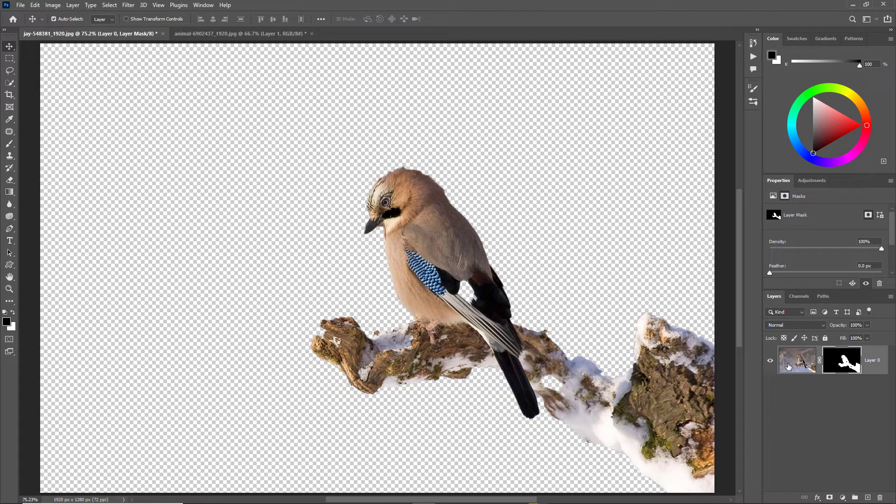
{"action": "left_click", "coordinate": [795, 360]}
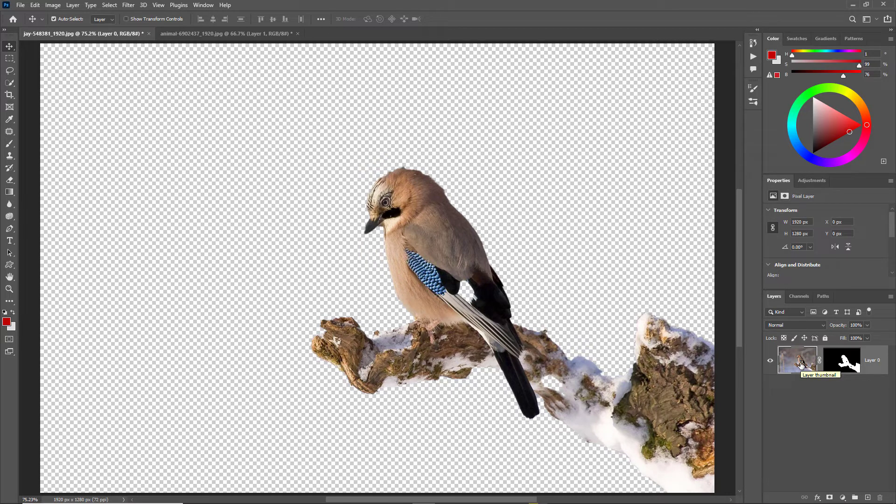
{"action": "key", "text": "ctrl"}
- In animal-6902437_1920.jpg, hide Layer 1, paste the masked bird layer and move it to about X 400 px, Y 216 px
{"action": "left_click_drag", "start_coordinate": [233, 53], "coordinate": [231, 37]}
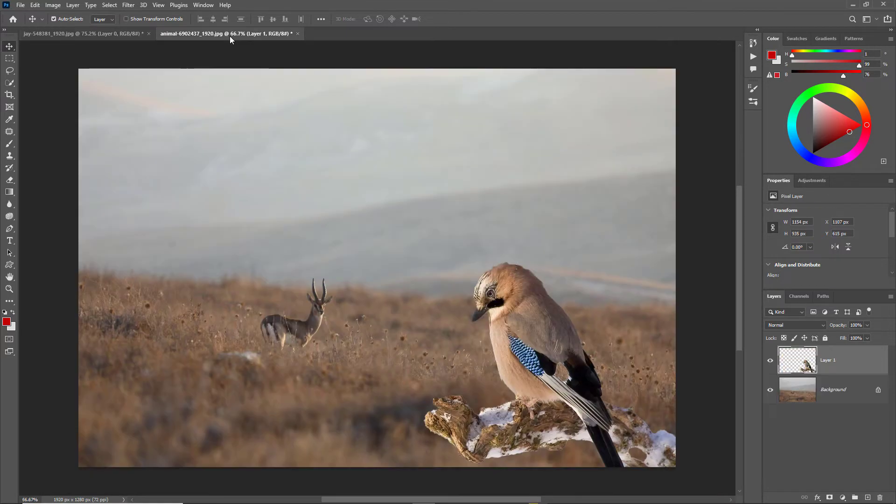
{"action": "left_click", "coordinate": [770, 360]}
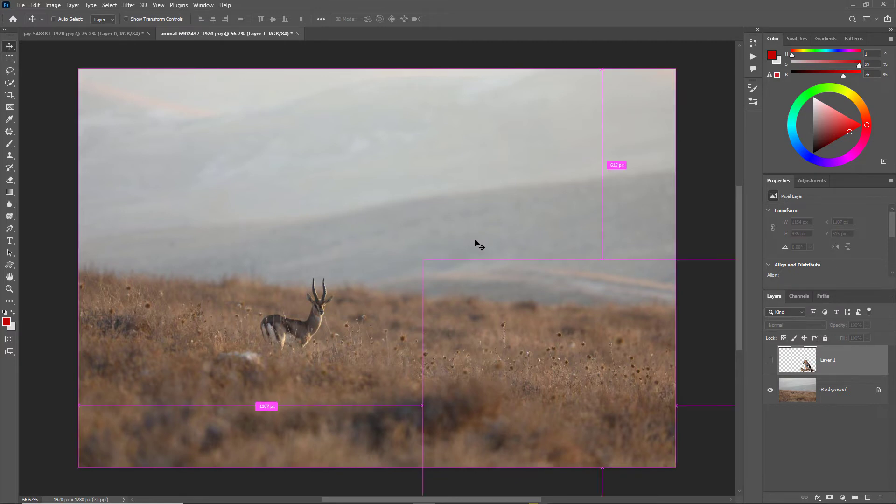
{"action": "key", "text": "ctrl+v"}
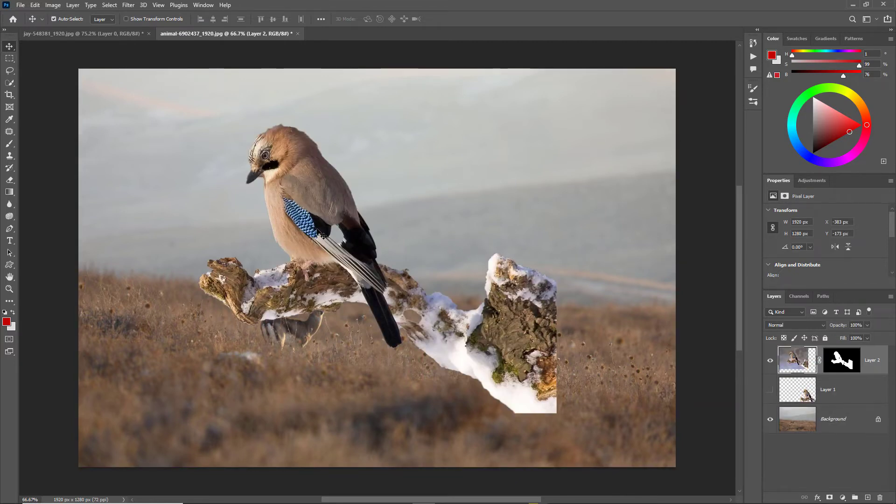
{"action": "left_click_drag", "start_coordinate": [325, 236], "coordinate": [562, 353]}
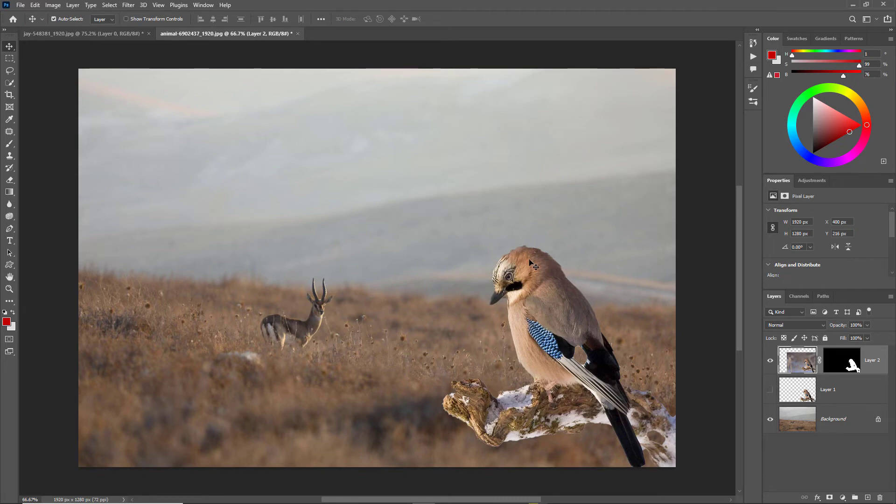
- Set the feather of Layer 2's mask to 2.1 px to soften the bird's edges
{"action": "key", "text": "ctrl"}
{"action": "key", "text": "ctrl+plus"}
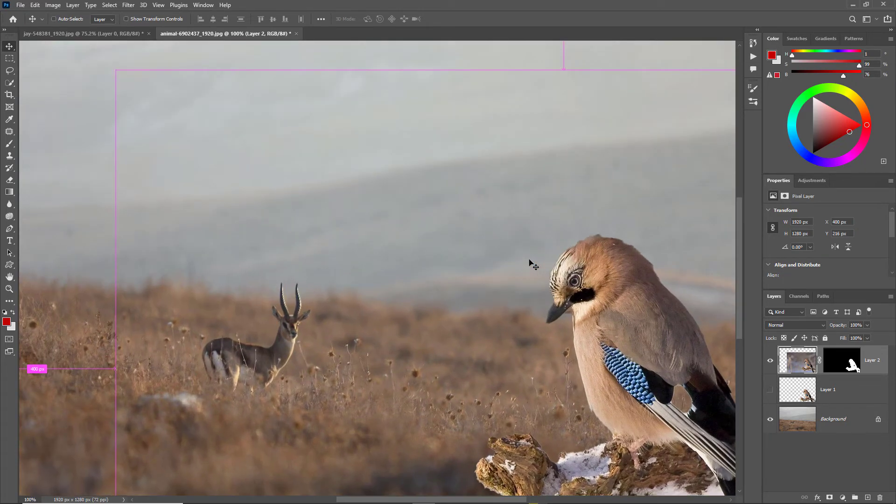
{"action": "key", "text": "ctrl+plus"}
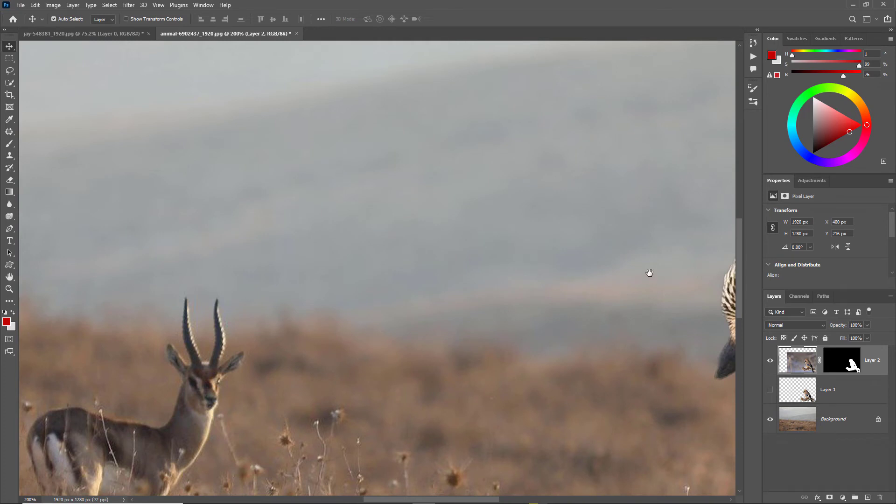
{"action": "left_click_drag", "start_coordinate": [648, 274], "coordinate": [346, 208]}
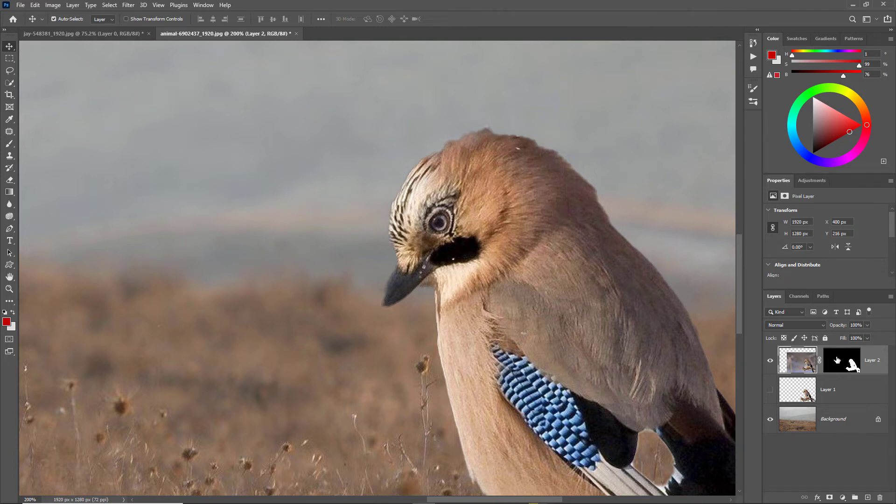
{"action": "left_click", "coordinate": [837, 359]}
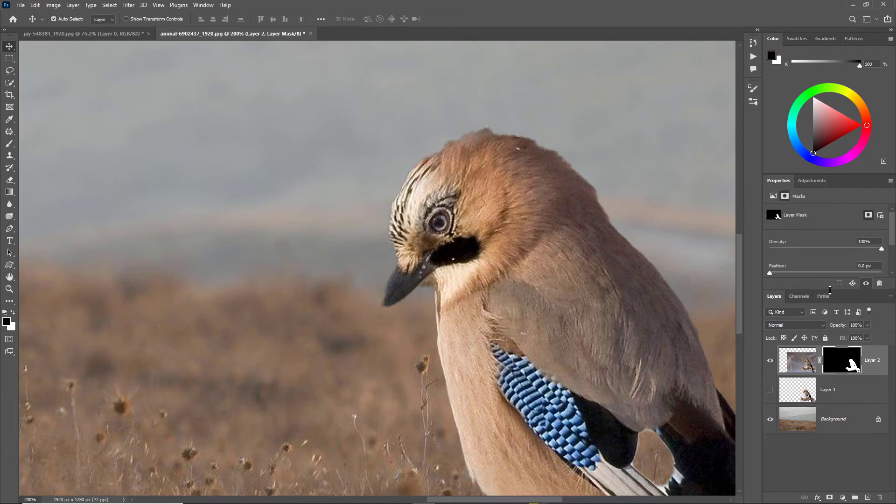
{"action": "left_click_drag", "start_coordinate": [830, 290], "coordinate": [831, 326]}
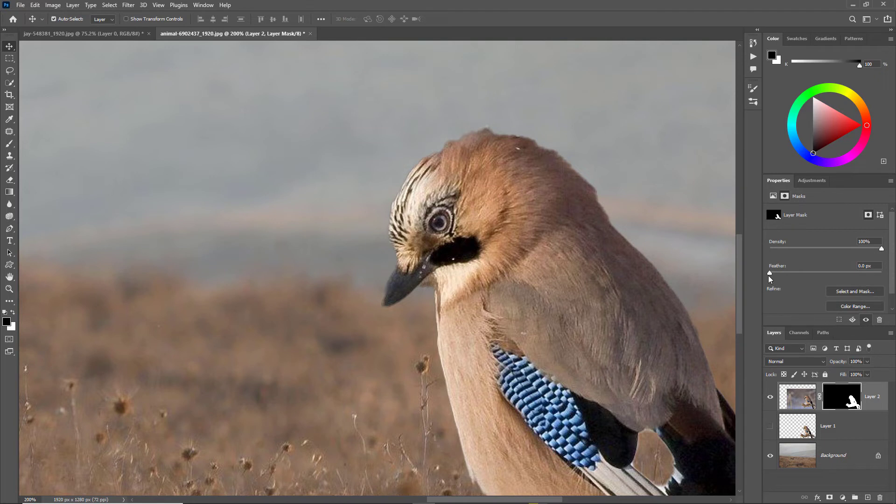
{"action": "left_click_drag", "start_coordinate": [771, 276], "coordinate": [778, 277]}
{"action": "left_click_drag", "start_coordinate": [781, 272], "coordinate": [782, 272]}
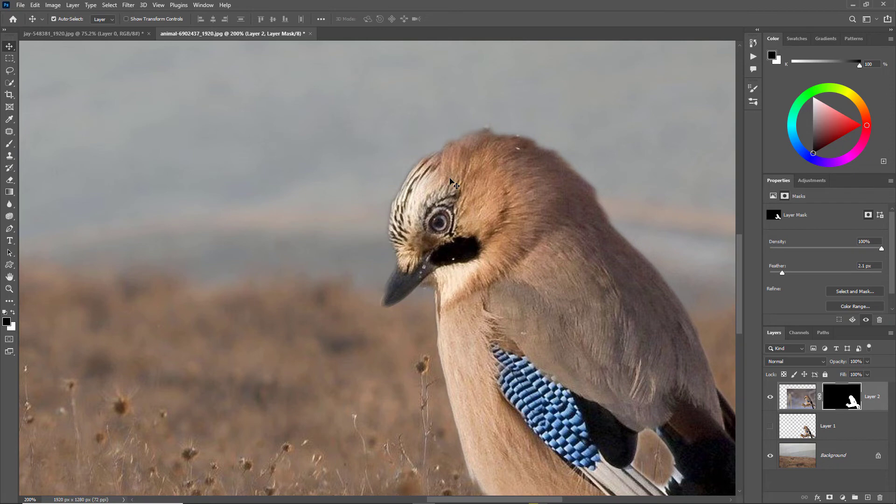
- Compare the feathered masked bird on Layer 2 with the plain cut-out on Layer 1 by switching their visibility
{"action": "key", "text": "ctrl+minus"}
{"action": "key", "text": "ctrl+minus"}
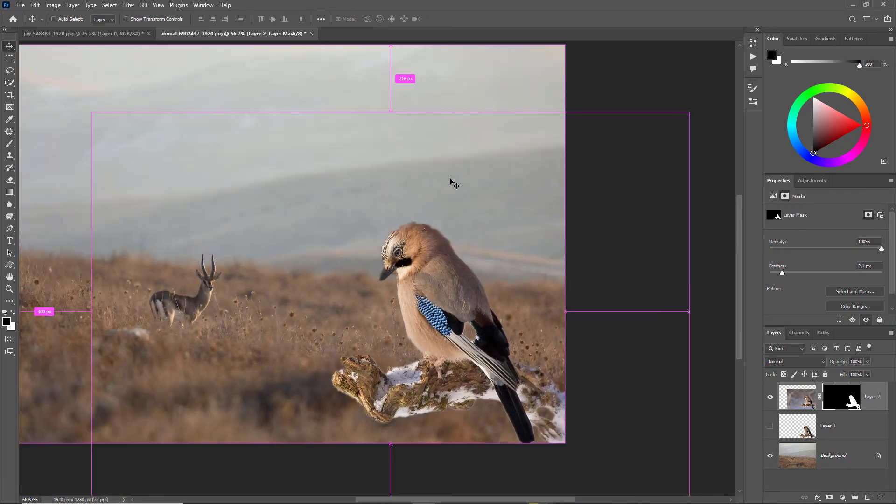
{"action": "key", "text": "ctrl+0"}
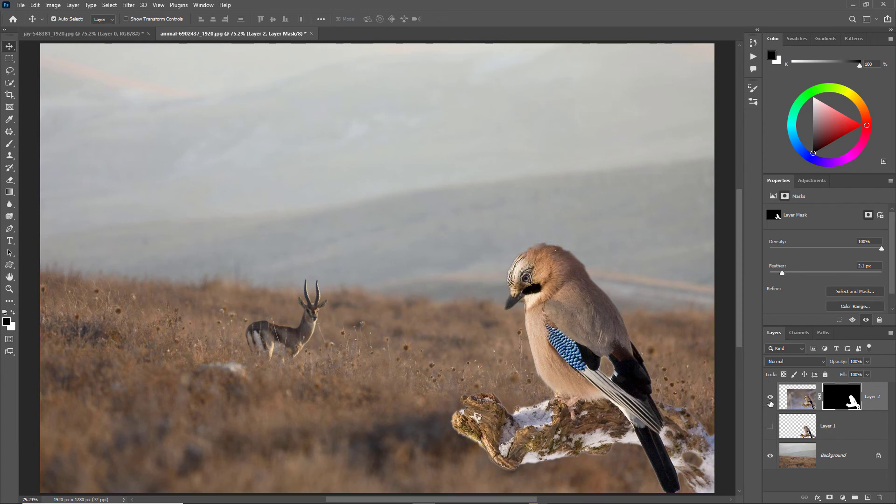
{"action": "left_click", "coordinate": [771, 397]}
{"action": "left_click", "coordinate": [770, 426]}
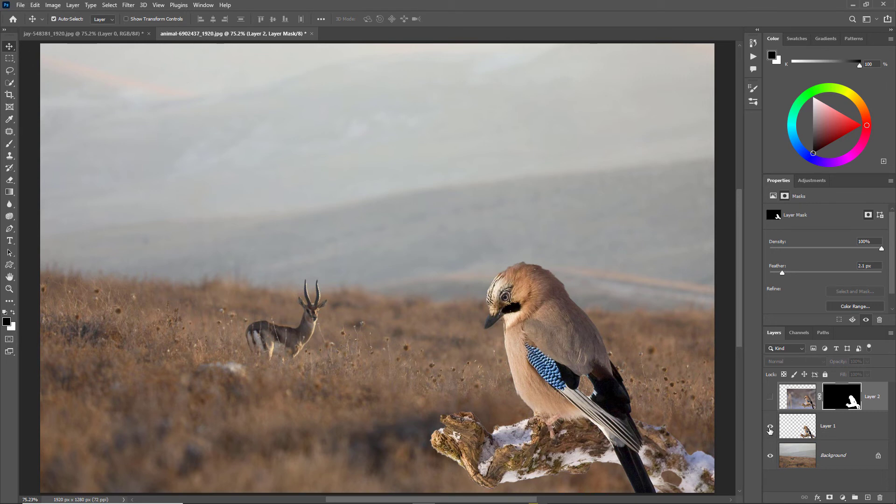
{"action": "left_click", "coordinate": [771, 426]}
{"action": "left_click", "coordinate": [770, 398]}
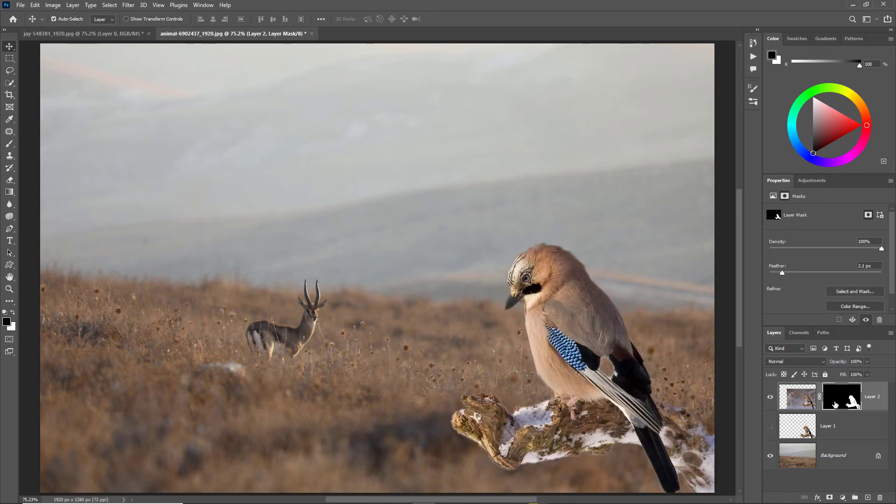